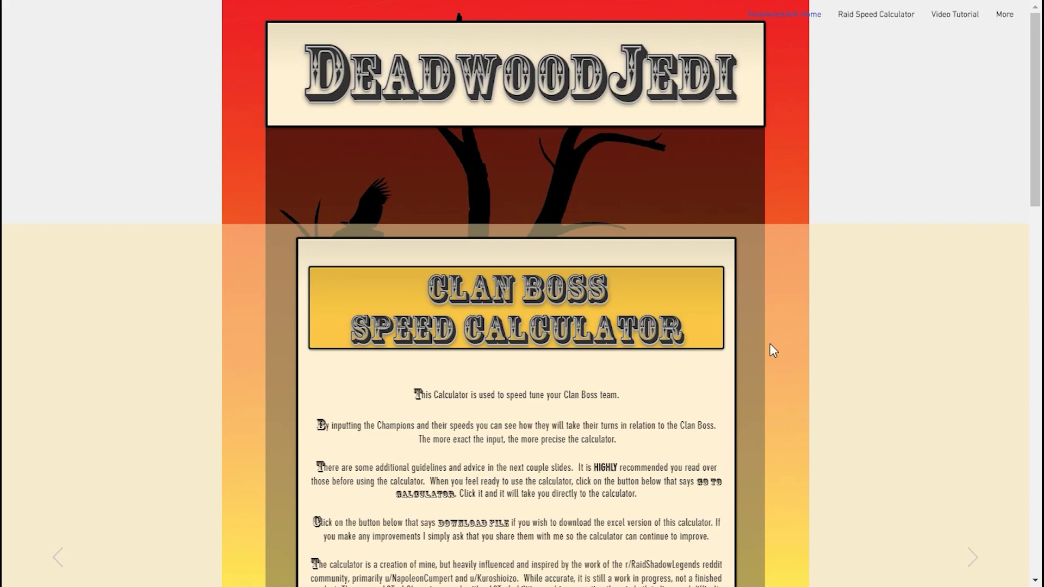
- Scroll down until the full intro text and the GO TO CALCULATOR and DOWNLOAD FILE buttons show
scroll(776, 349, down, 4)
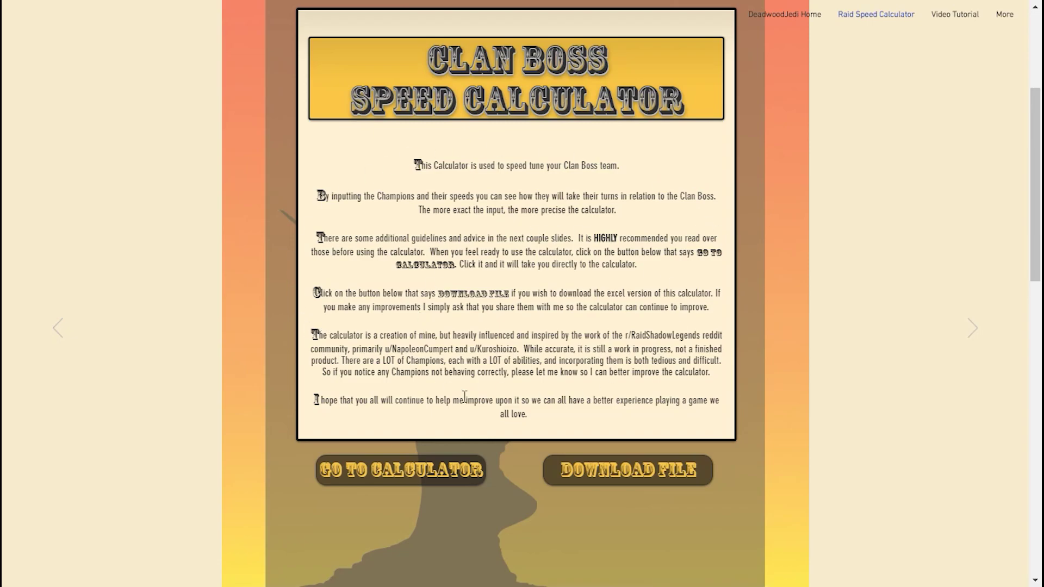
click(978, 328)
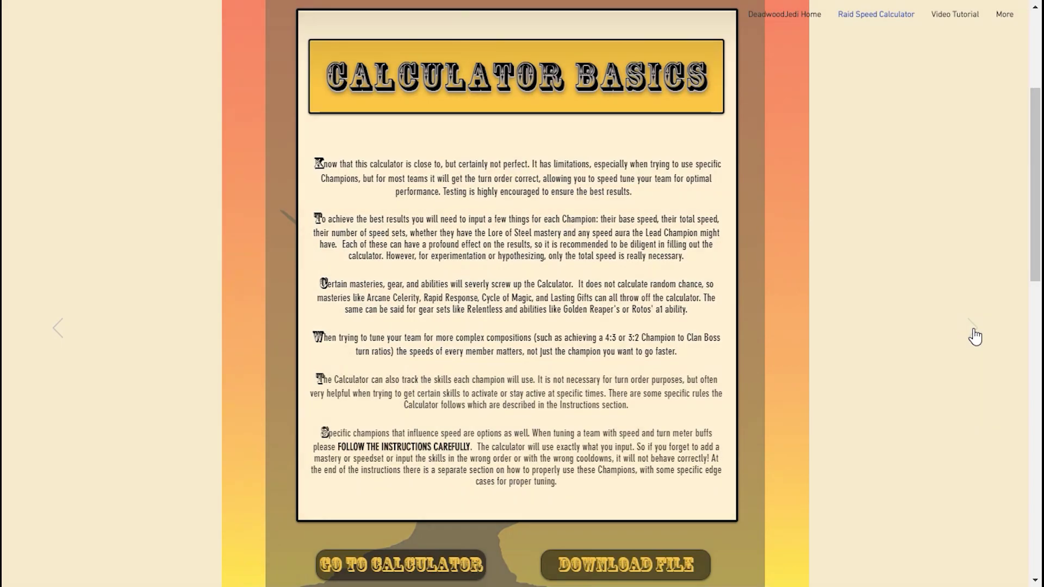
click(973, 331)
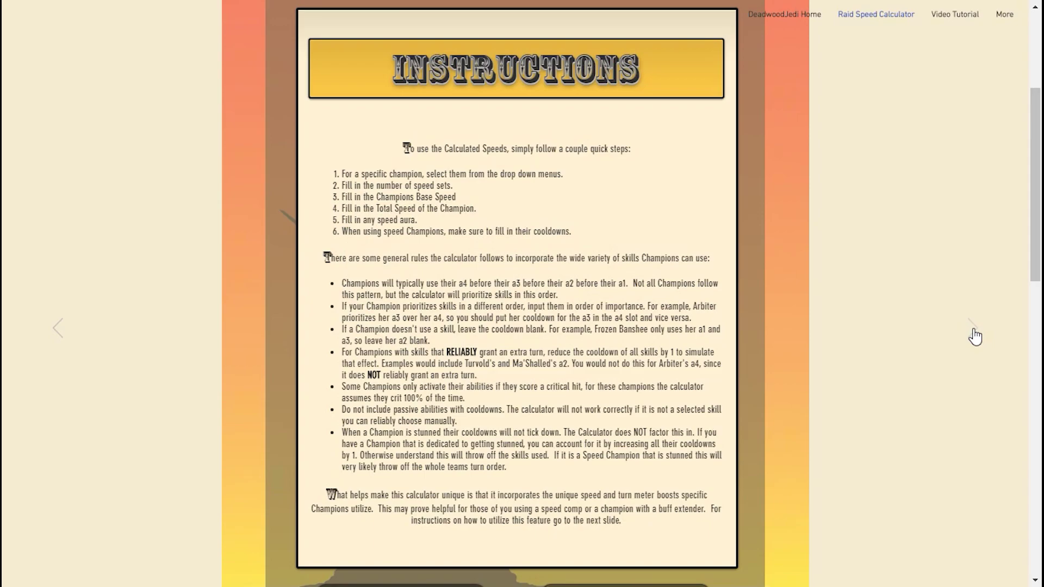
click(975, 336)
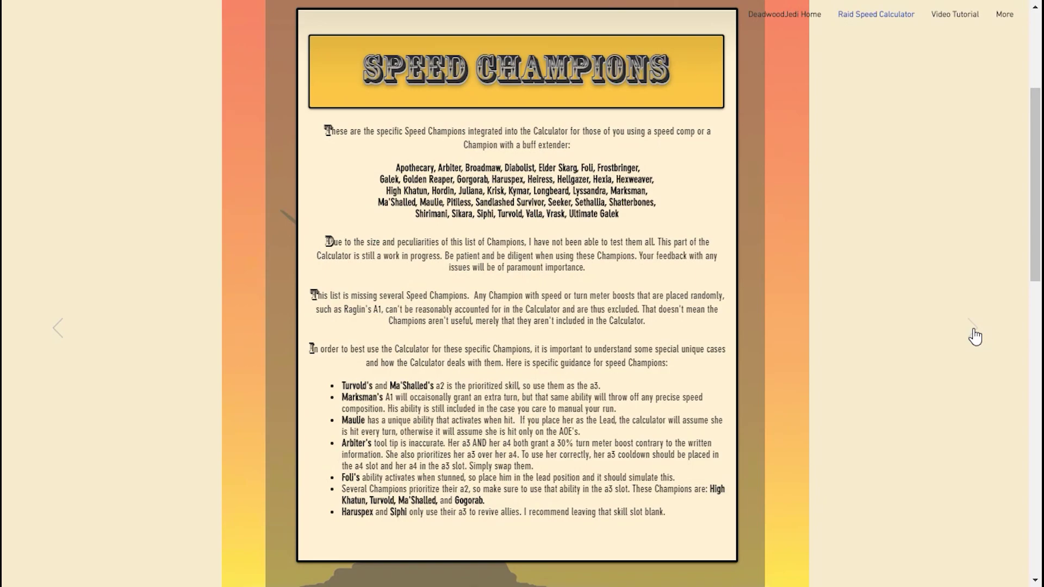
click(976, 336)
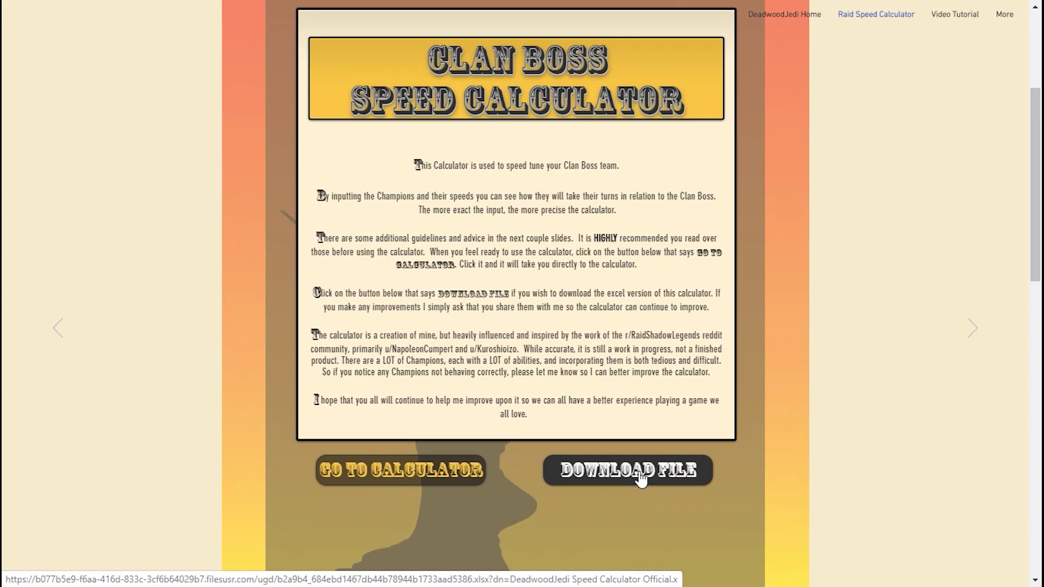
- Download the 6.8 MB .xlsx Excel version of the speed calculator
click(641, 478)
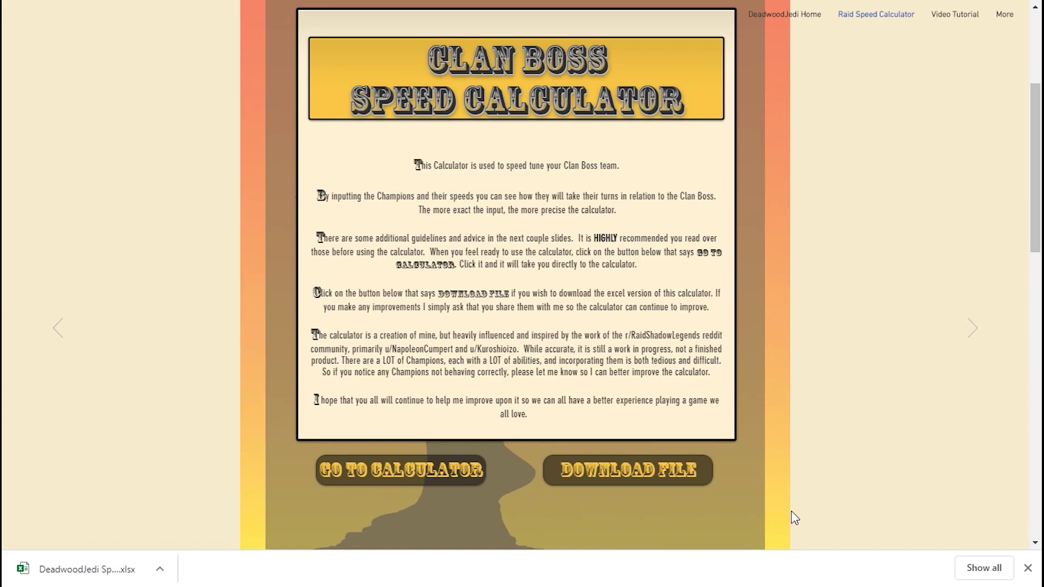
- Dismiss the finished-download notice
click(1028, 568)
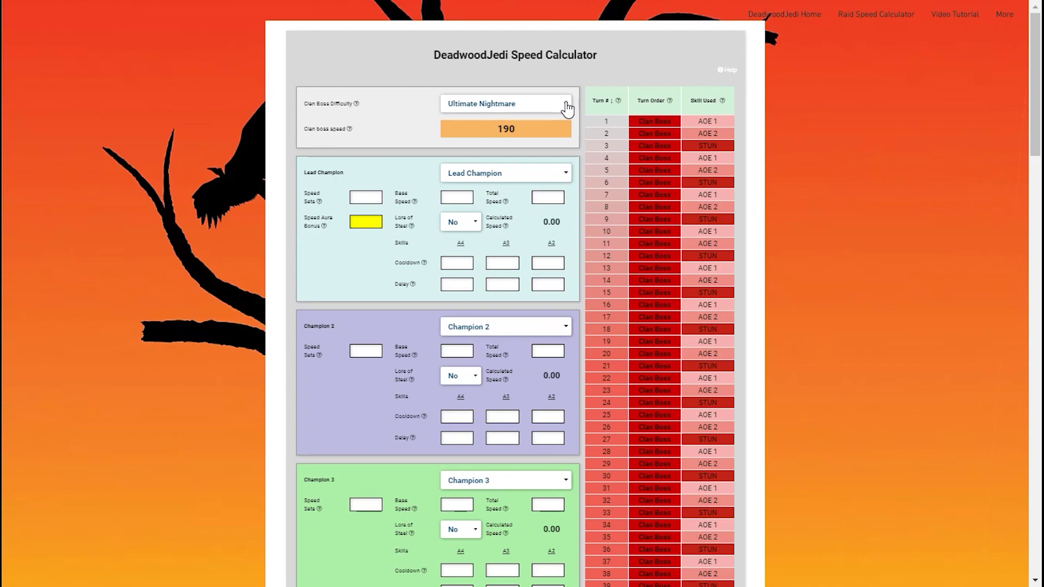
click(566, 107)
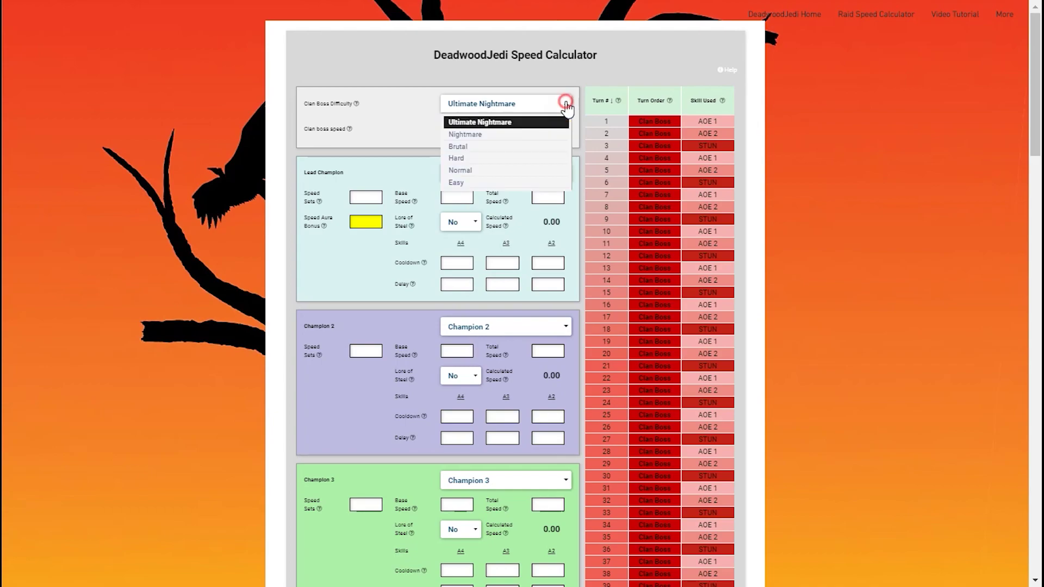
click(543, 157)
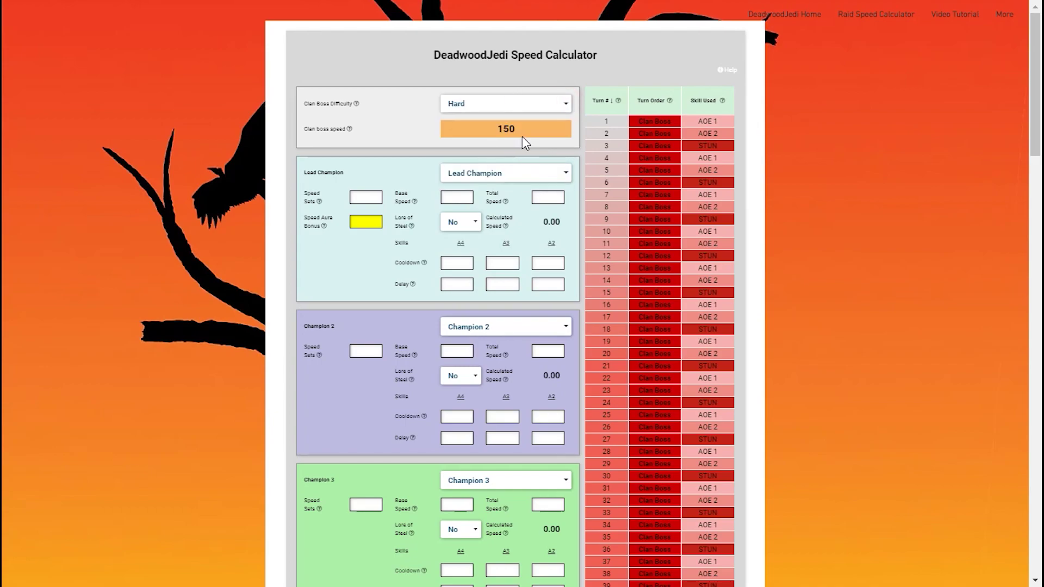
click(565, 109)
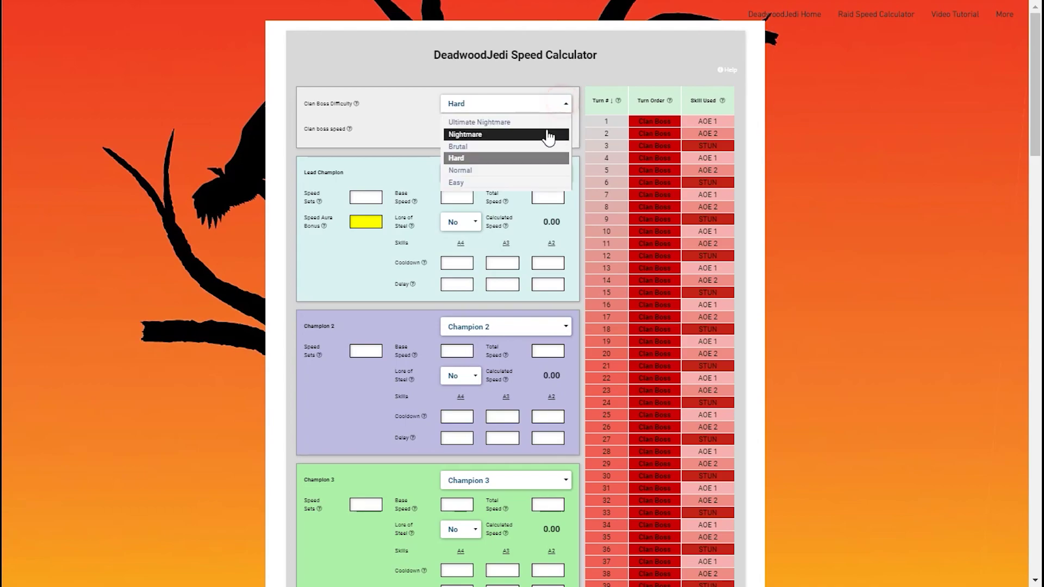
click(544, 122)
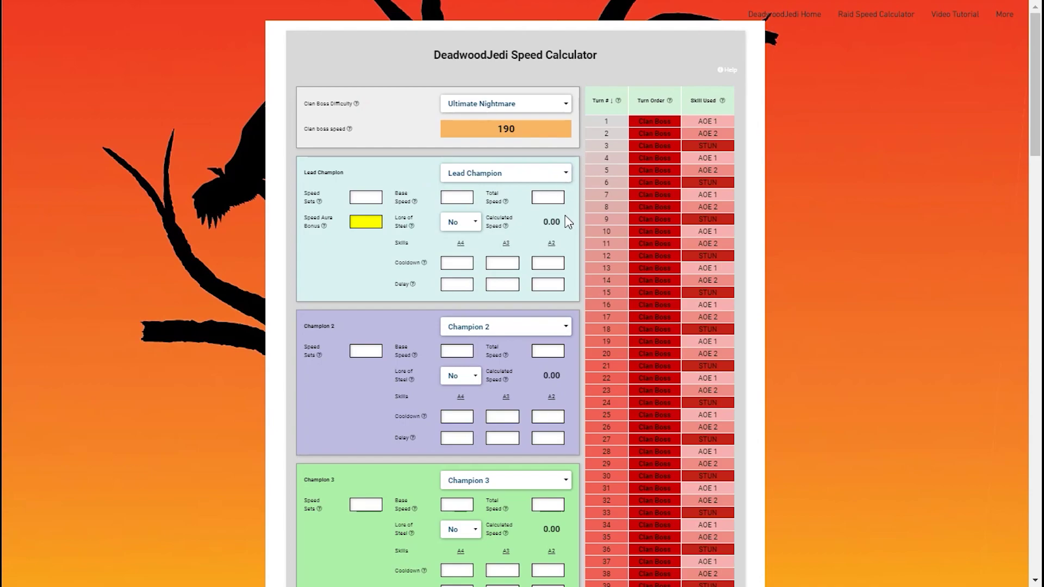
scroll(568, 230, down, 10)
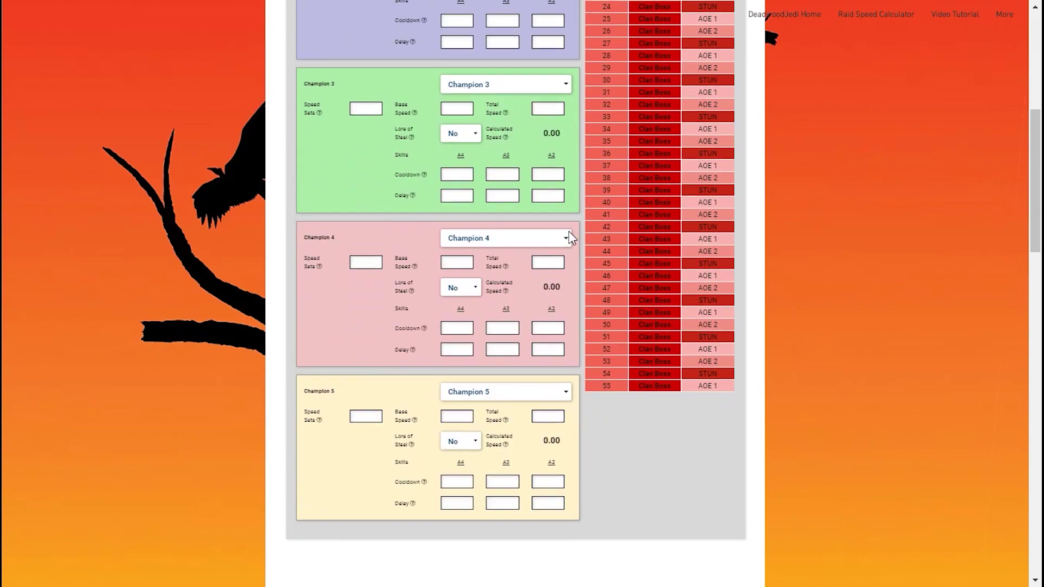
scroll(563, 252, up, 2)
scroll(559, 249, up, 10)
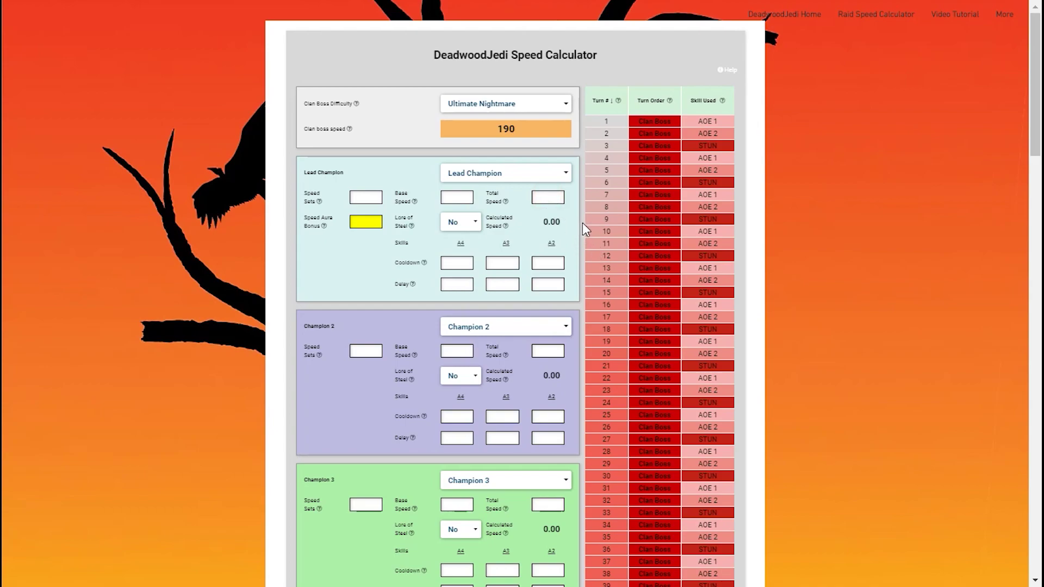
- Set total speeds of 191 for the lead champion and 229 for Champion 2
text(91)
click(566, 234)
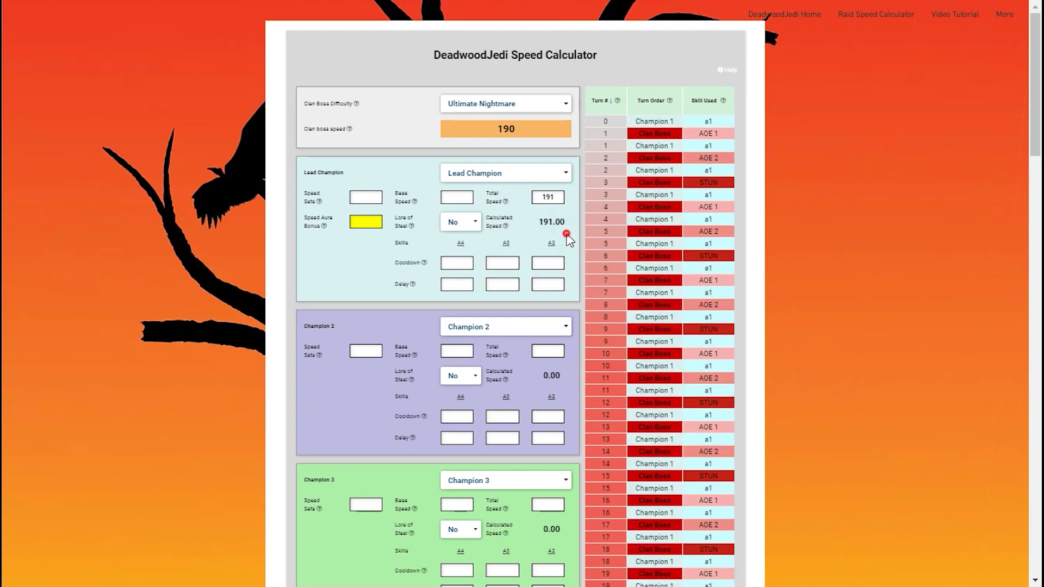
click(552, 351)
text(229)
click(566, 392)
- Set total speeds of 178, 174 and 171 for Champions 3, 4 and 5
scroll(569, 391, down, 1)
scroll(560, 441, down, 5)
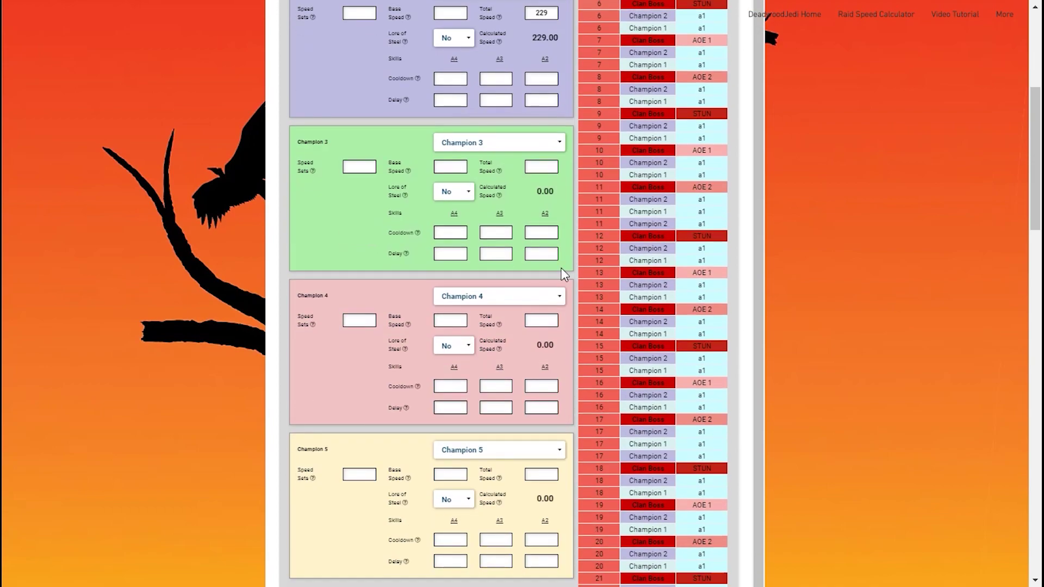
click(541, 166)
click(566, 312)
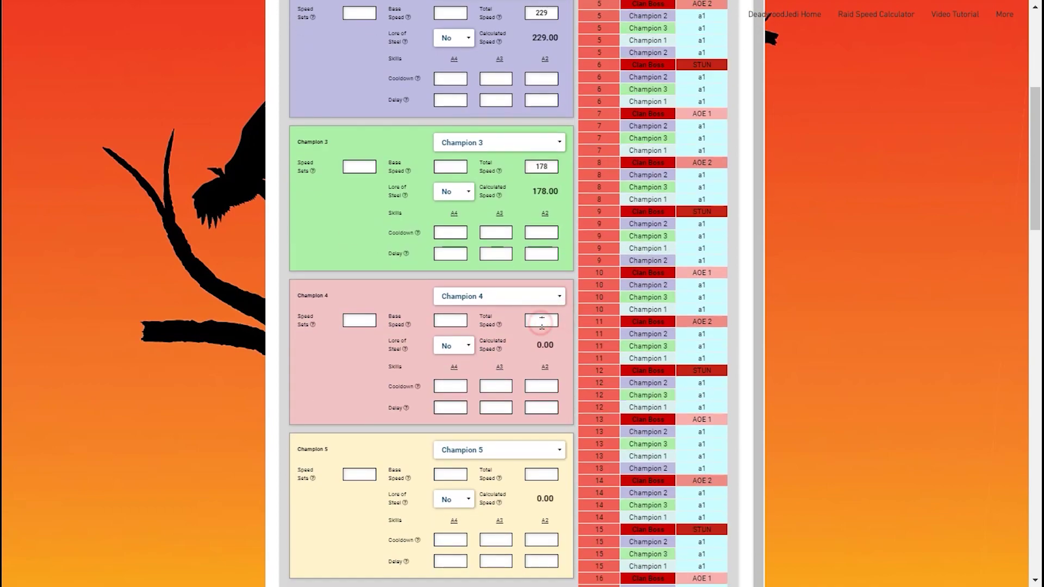
click(567, 353)
scroll(568, 353, down, 1)
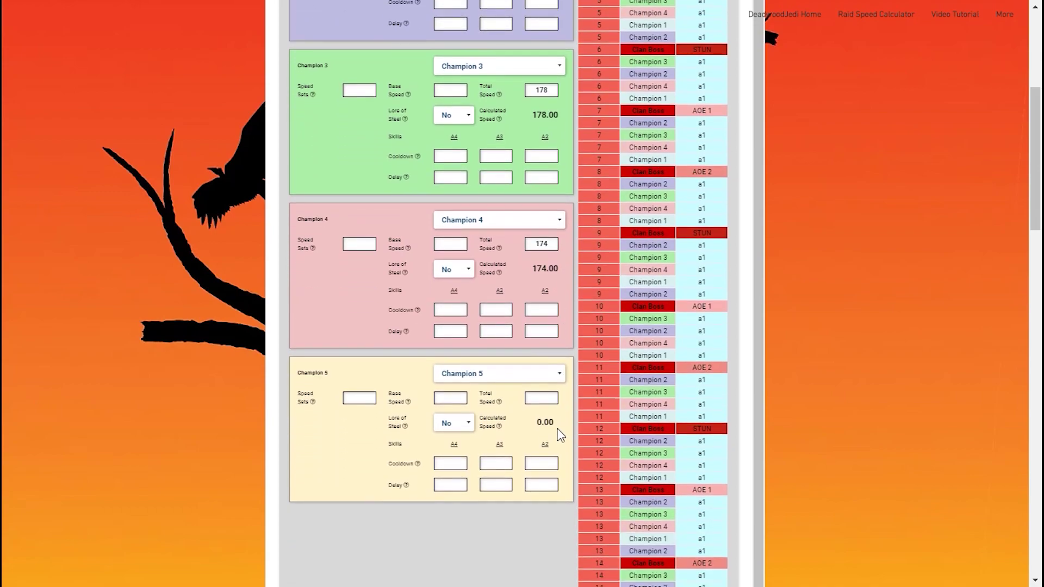
click(544, 397)
text(171)
click(576, 381)
- Scroll back up to the calculator title and Clan Boss settings to see turn 0
scroll(593, 327, up, 7)
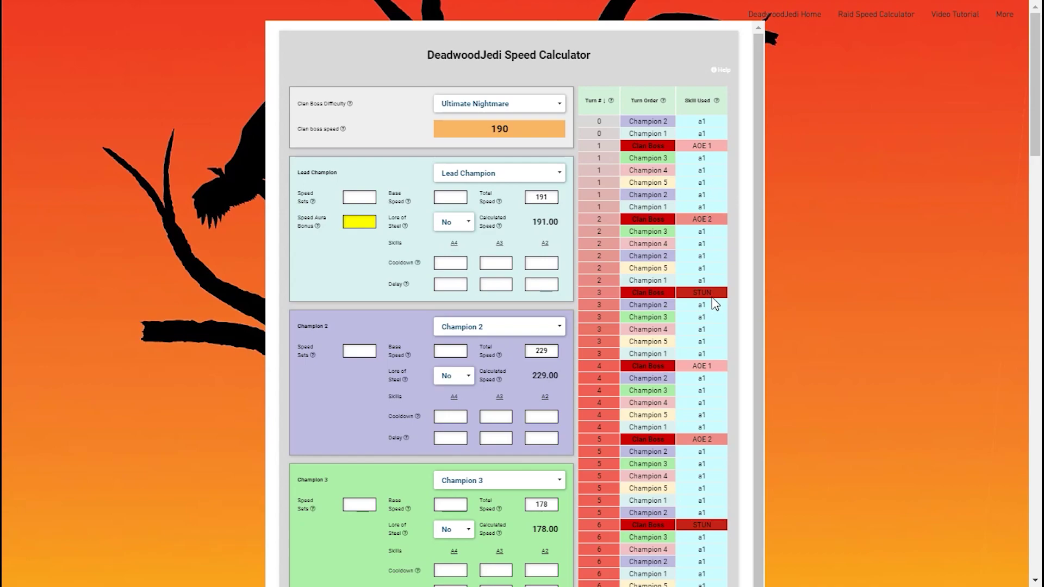
scroll(707, 381, down, 8)
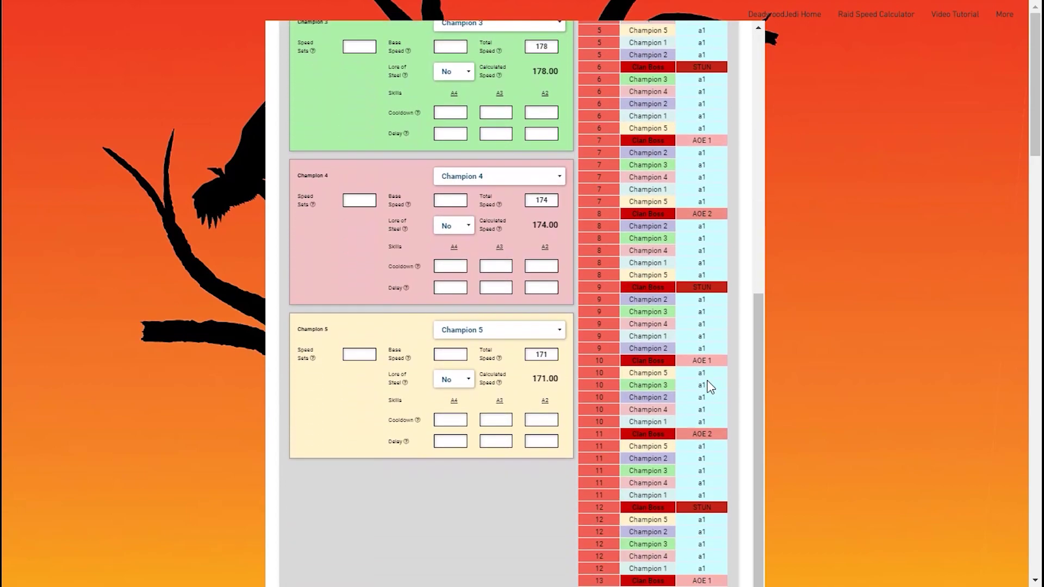
scroll(707, 381, up, 8)
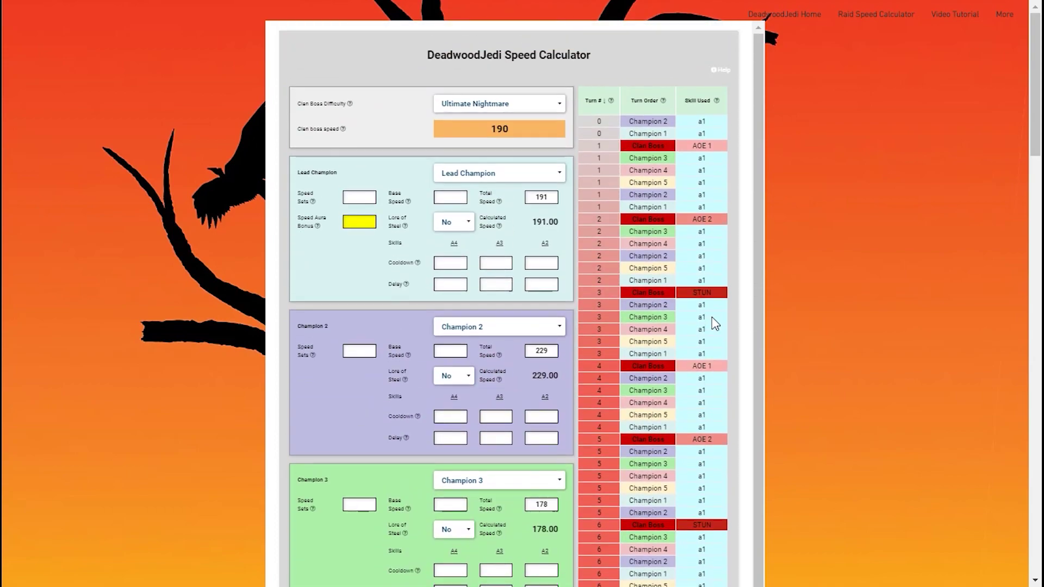